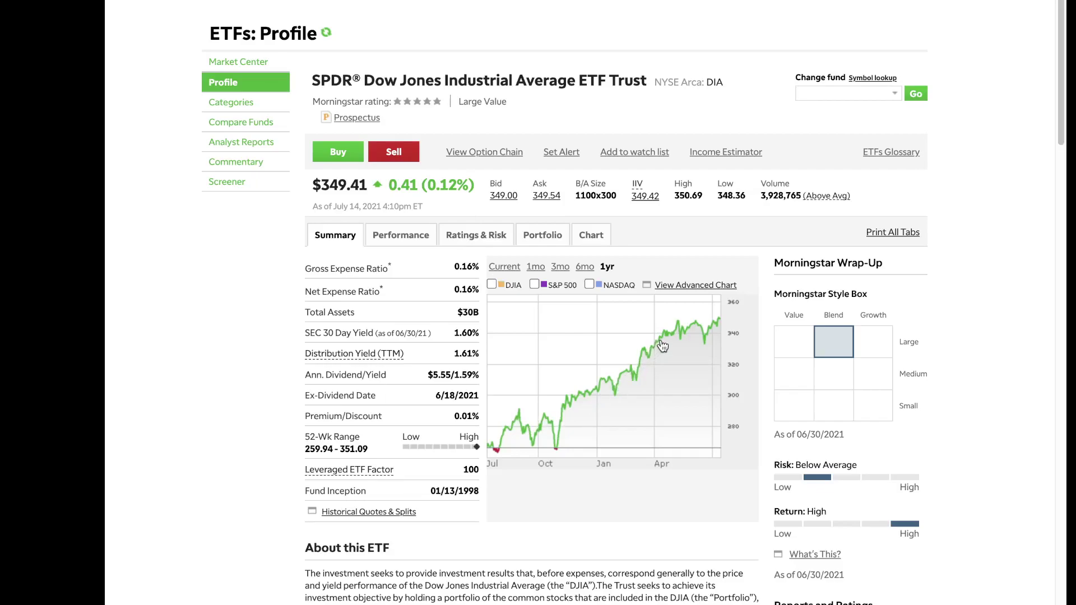
Step: Show DIA's Performance tab with its five-year growth of $10,000 and yearly returns
click(400, 235)
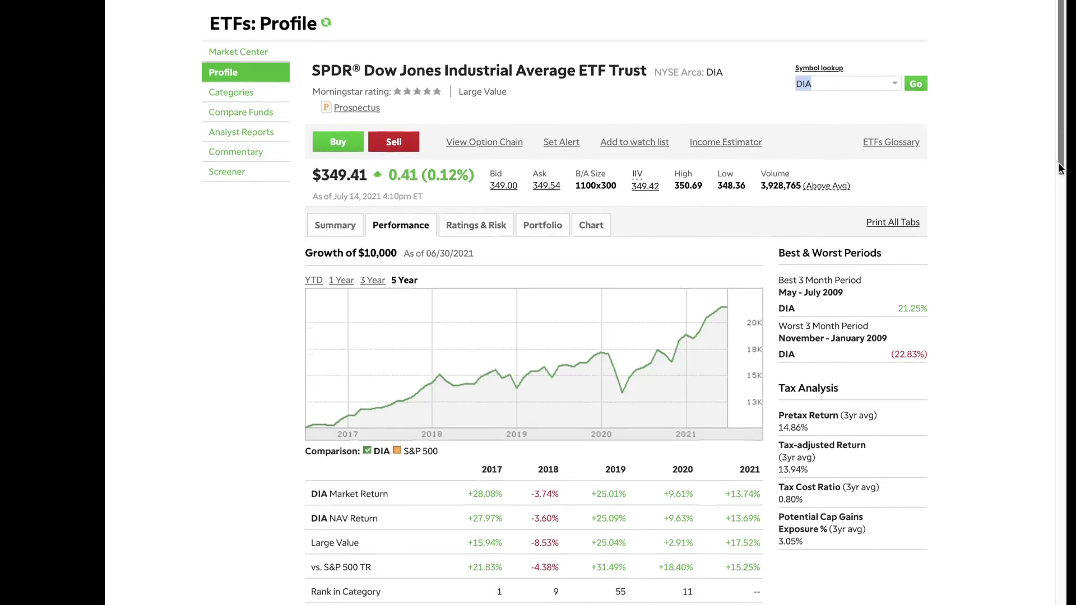
scroll(1058, 167, down, 1)
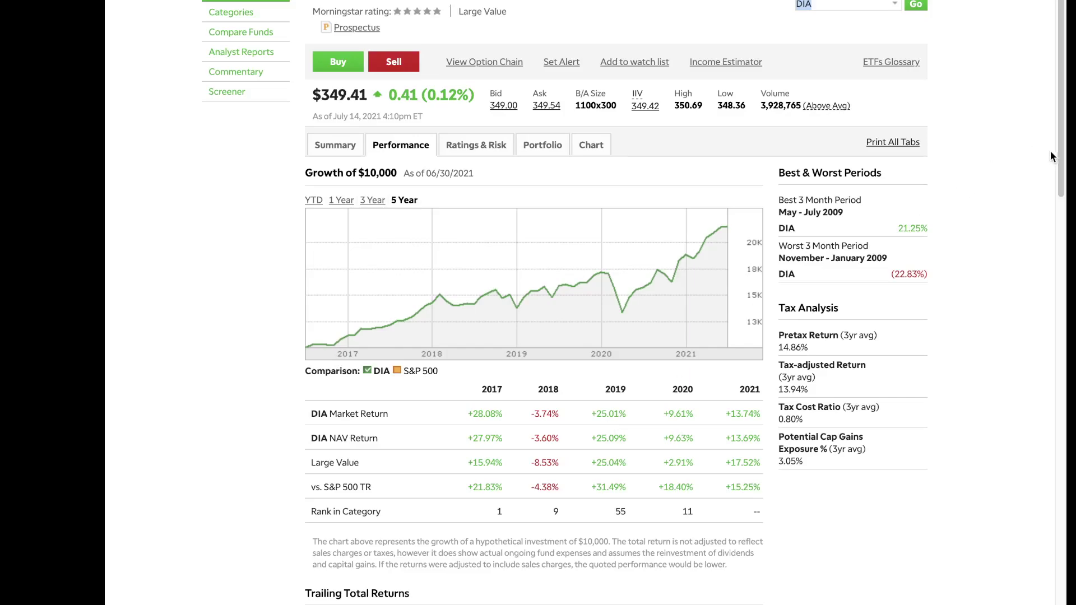
drag(1060, 150, 1059, 79)
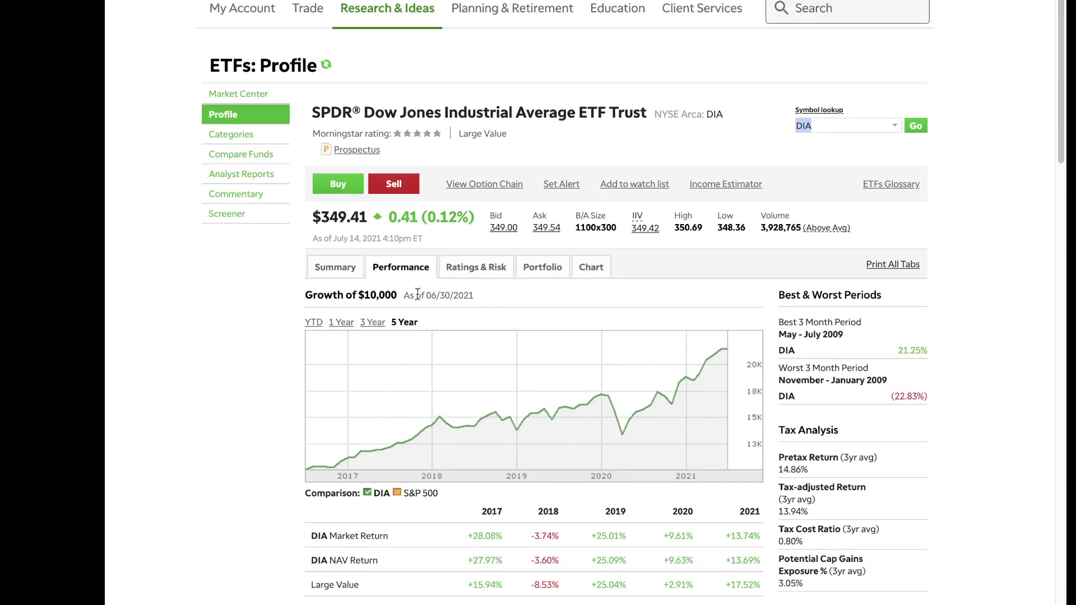
click(484, 183)
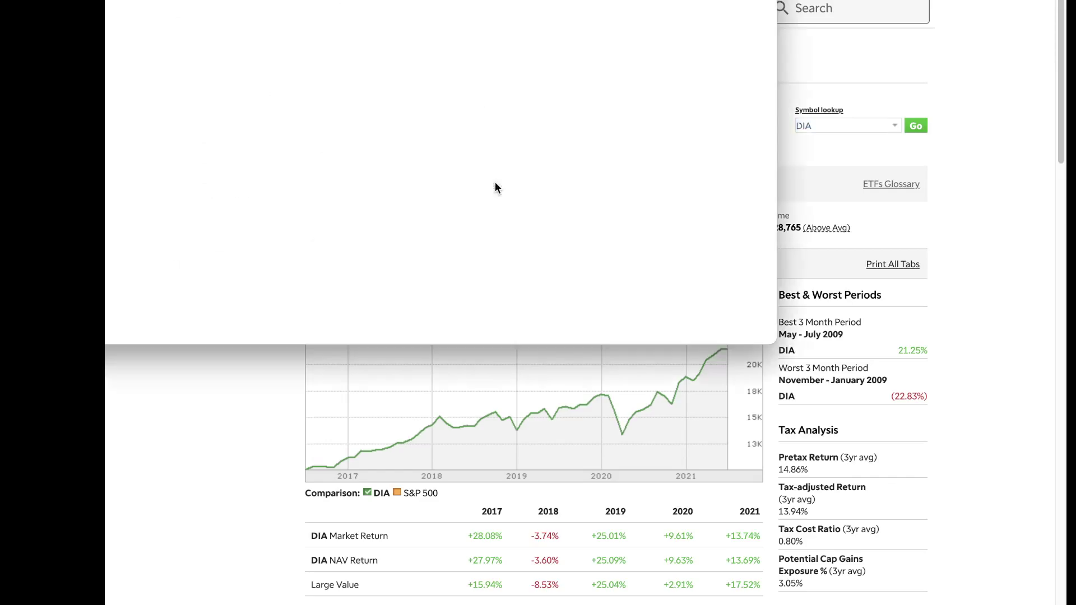
click(307, 87)
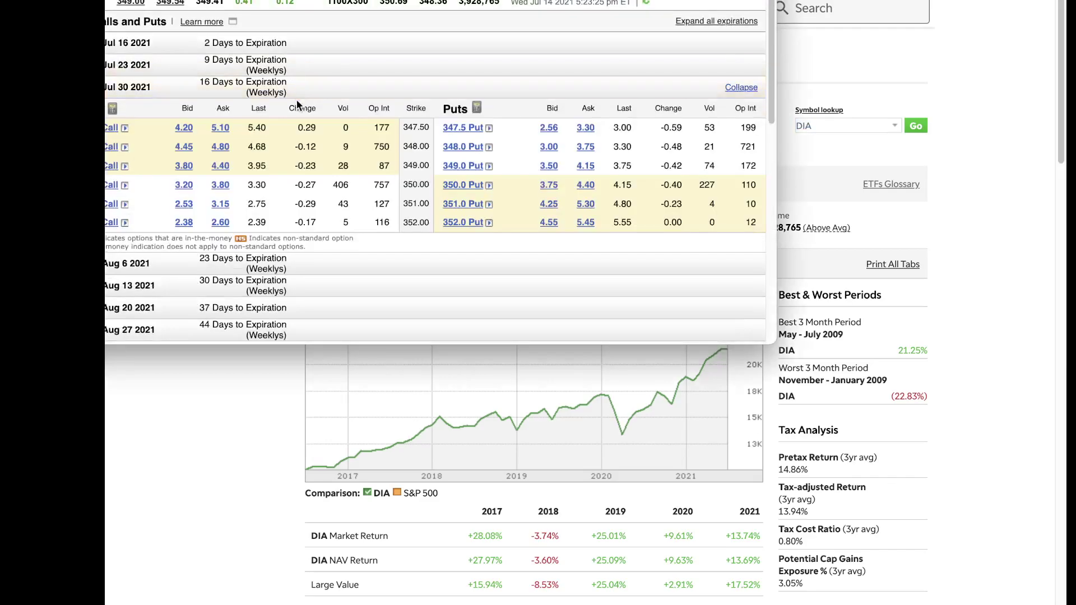
click(320, 92)
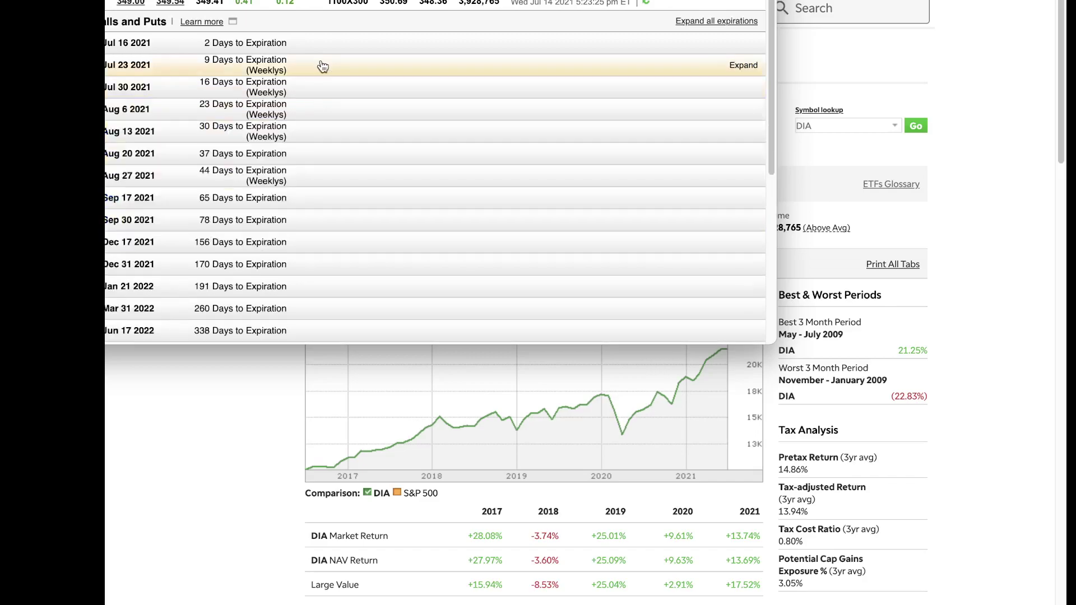
click(320, 66)
click(280, 265)
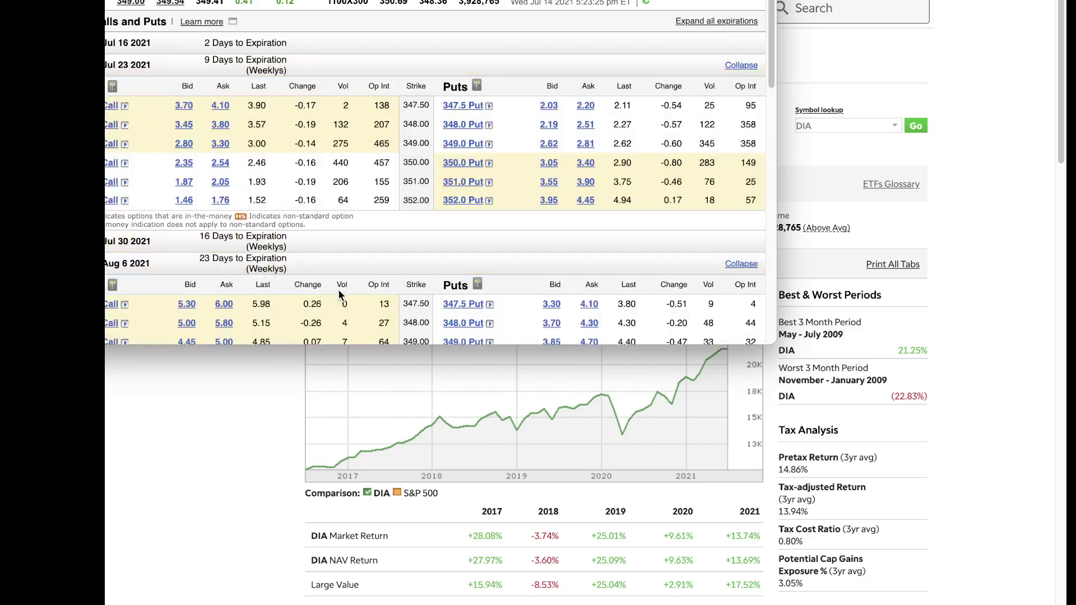
scroll(771, 74, down, 4)
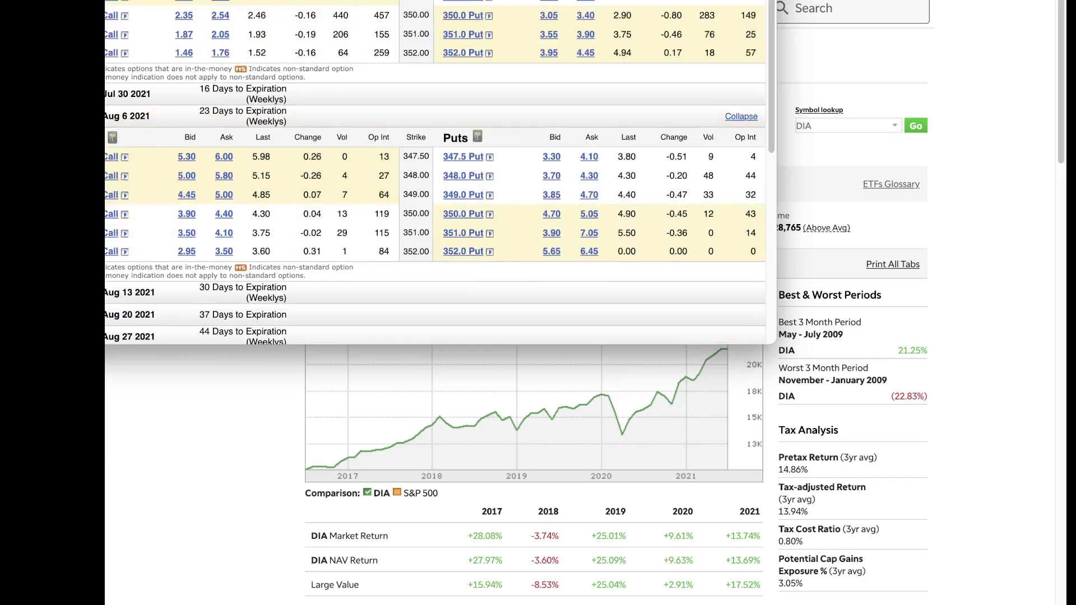
key(Escape)
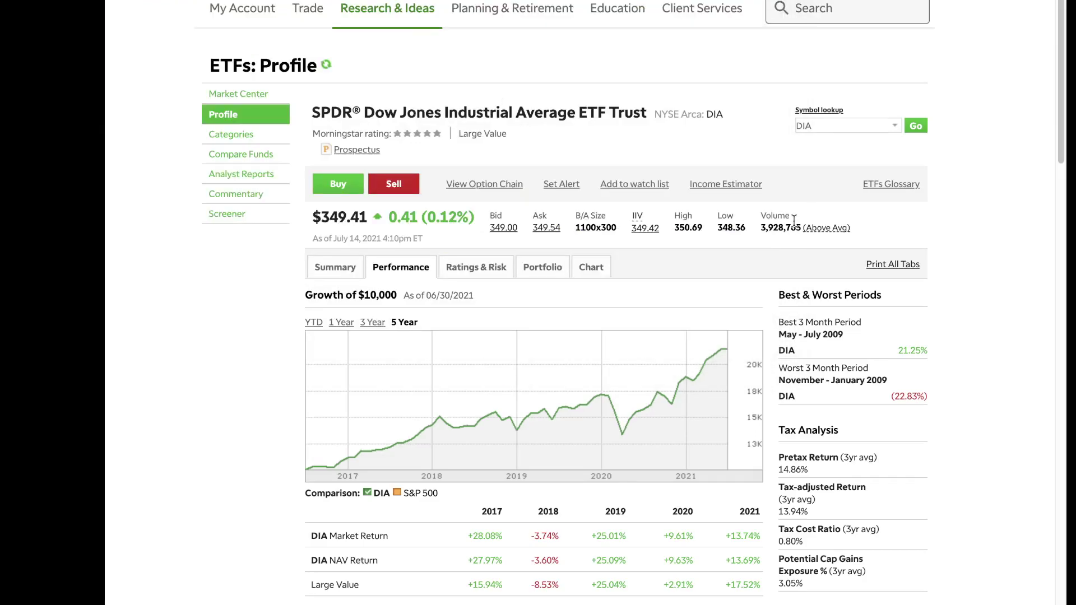
Step: Return to DIA's summary, then review its sector allocation and top holdings under Portfolio
click(336, 268)
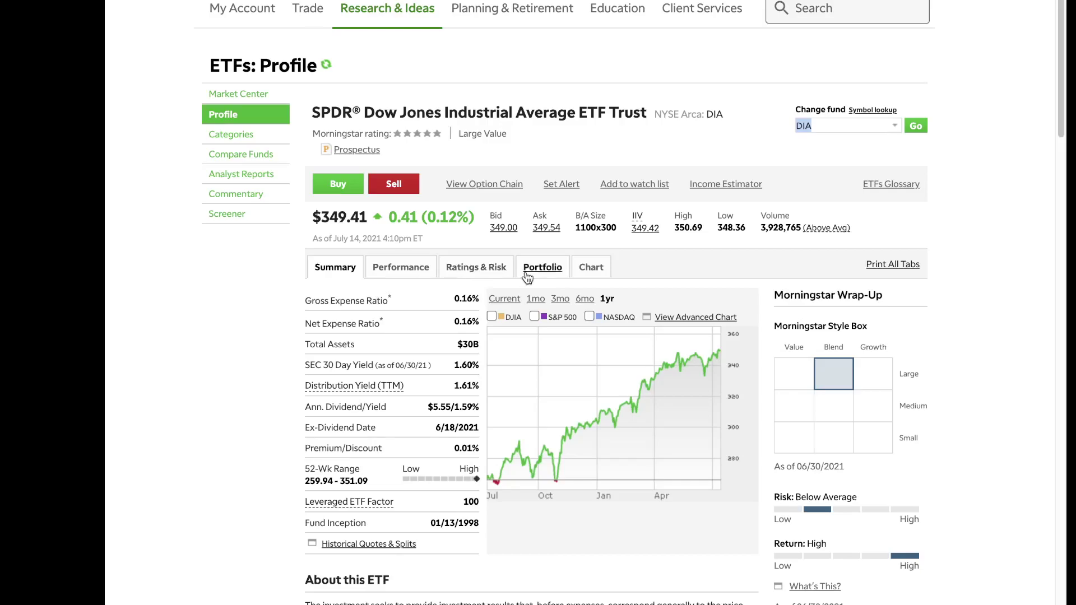
click(542, 267)
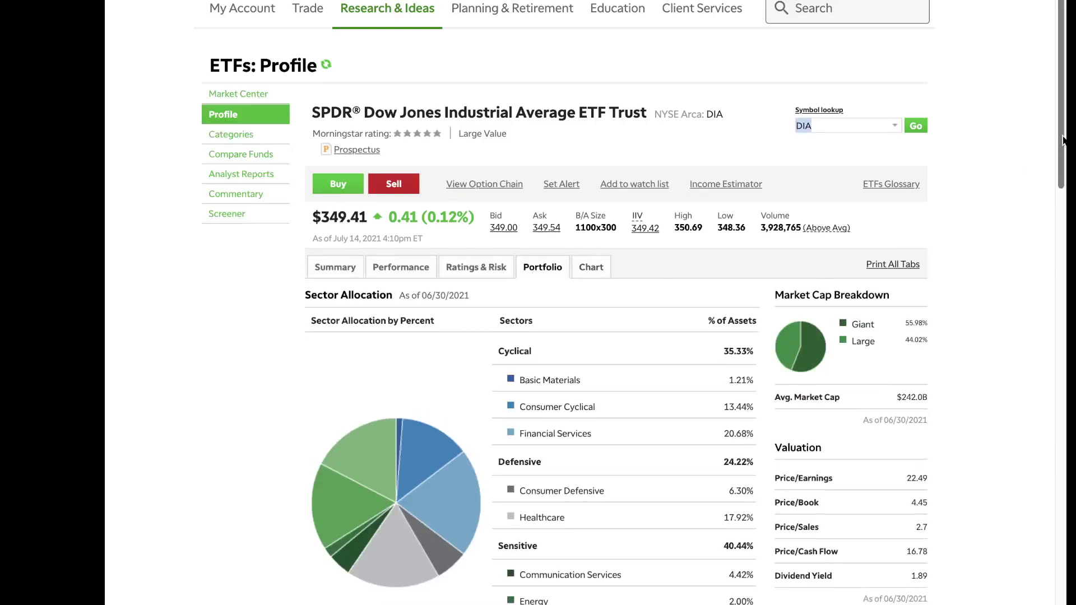
drag(1061, 138, 1046, 266)
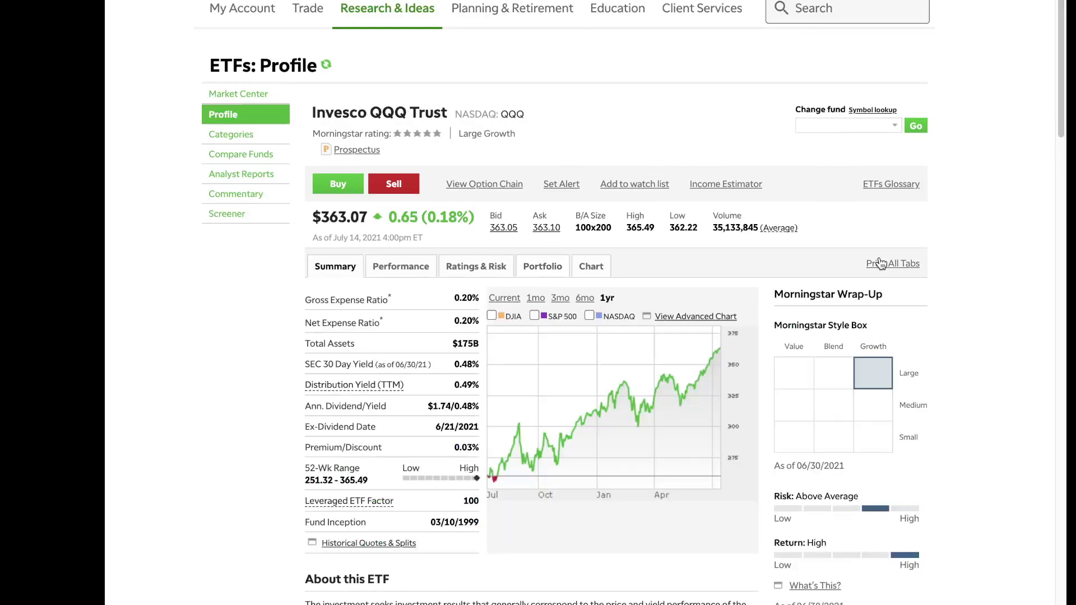
mouse_move(1060, 109)
mouse_down()
mouse_move(1041, 241)
mouse_move(1040, 119)
mouse_up()
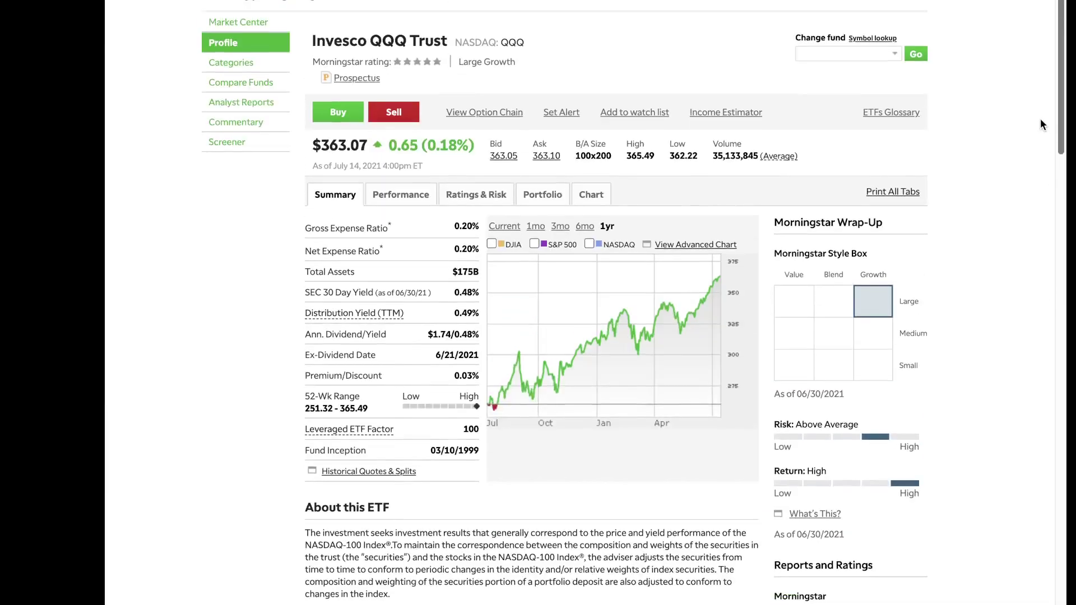
Step: Review QQQ's Portfolio view with its sector allocation and market cap breakdown
click(543, 201)
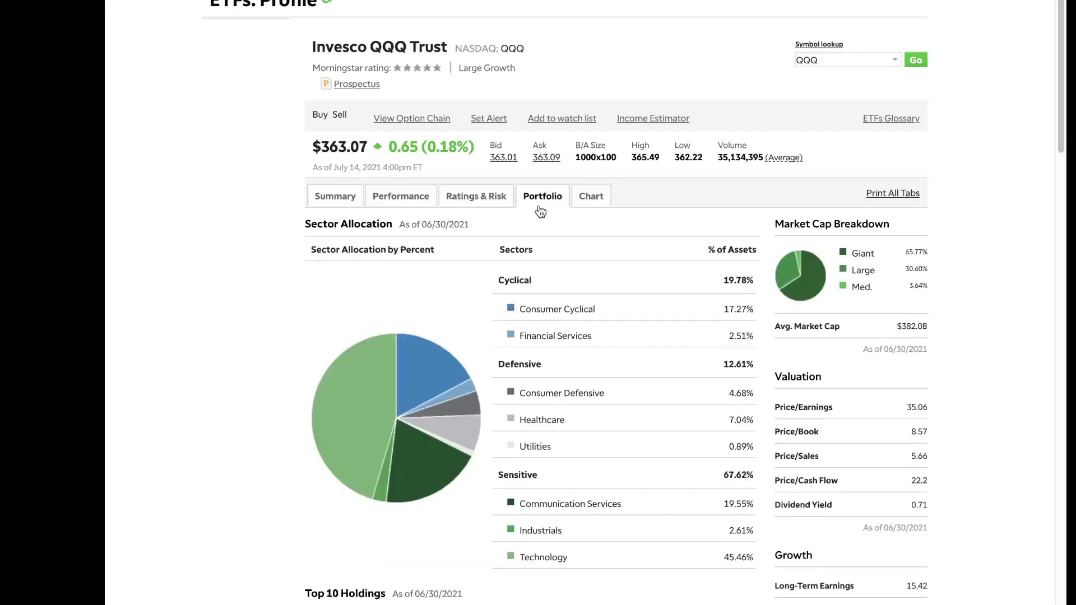
scroll(1027, 138, up, 2)
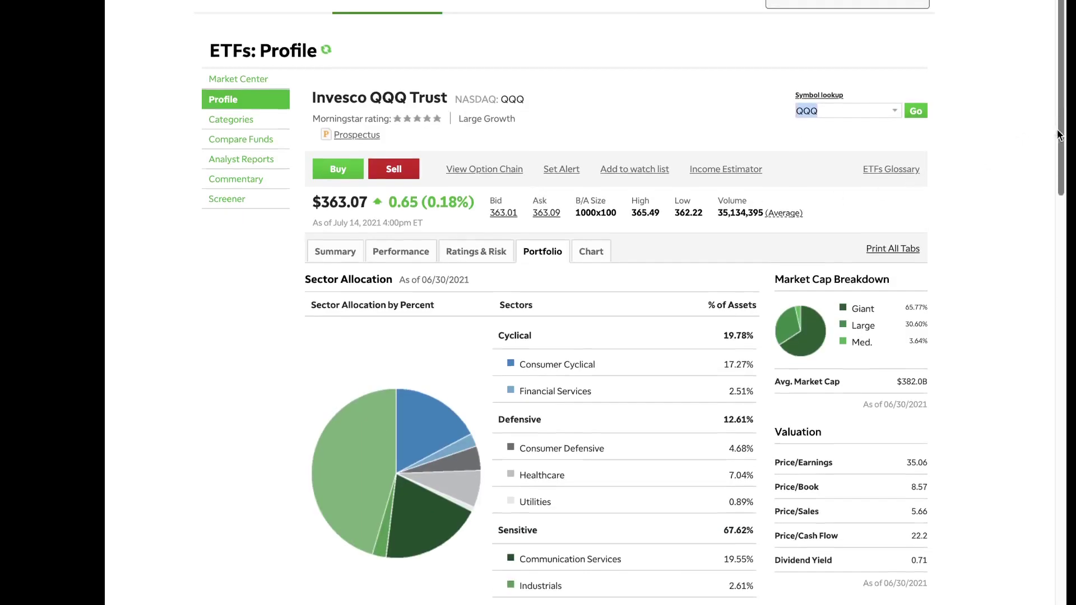
drag(1059, 117, 1060, 265)
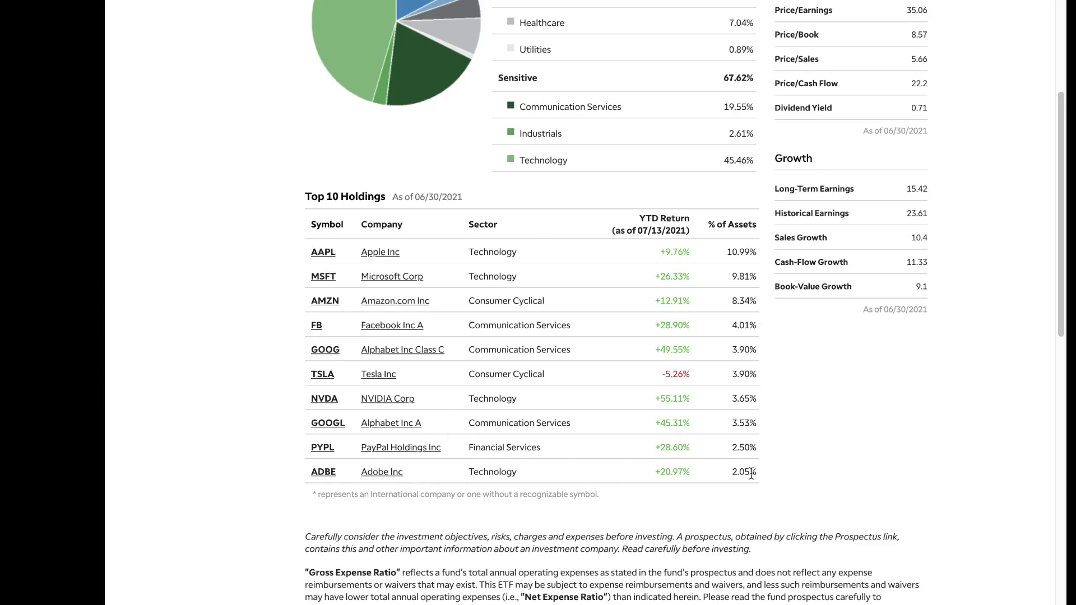
drag(1058, 337, 1063, 198)
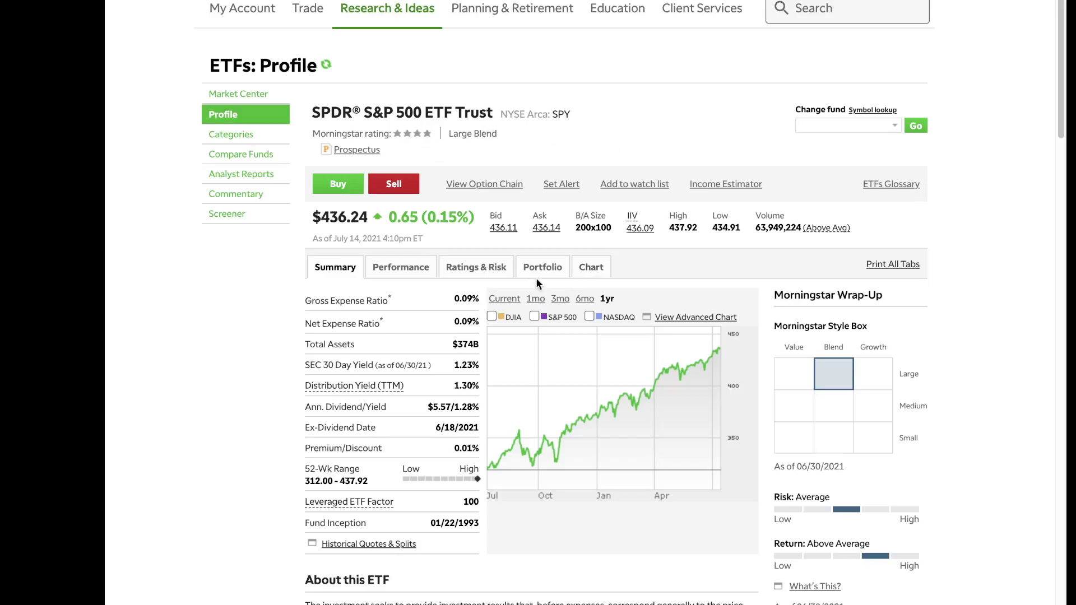
Step: Review SPY's Portfolio view with its sector allocation and top 10 holdings
click(542, 266)
drag(1057, 100, 1058, 258)
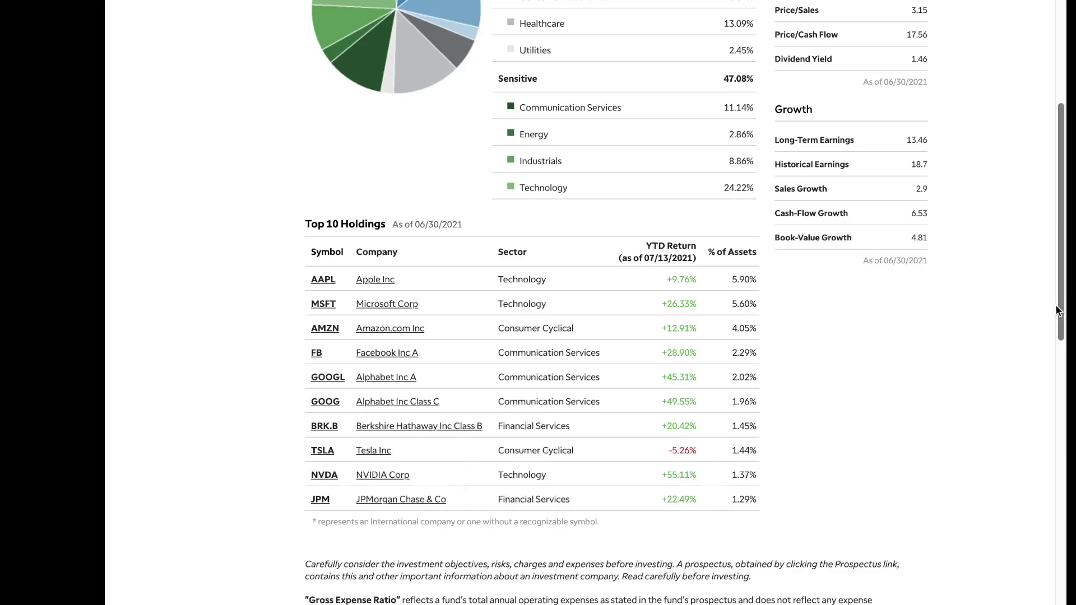
drag(1059, 311, 1061, 92)
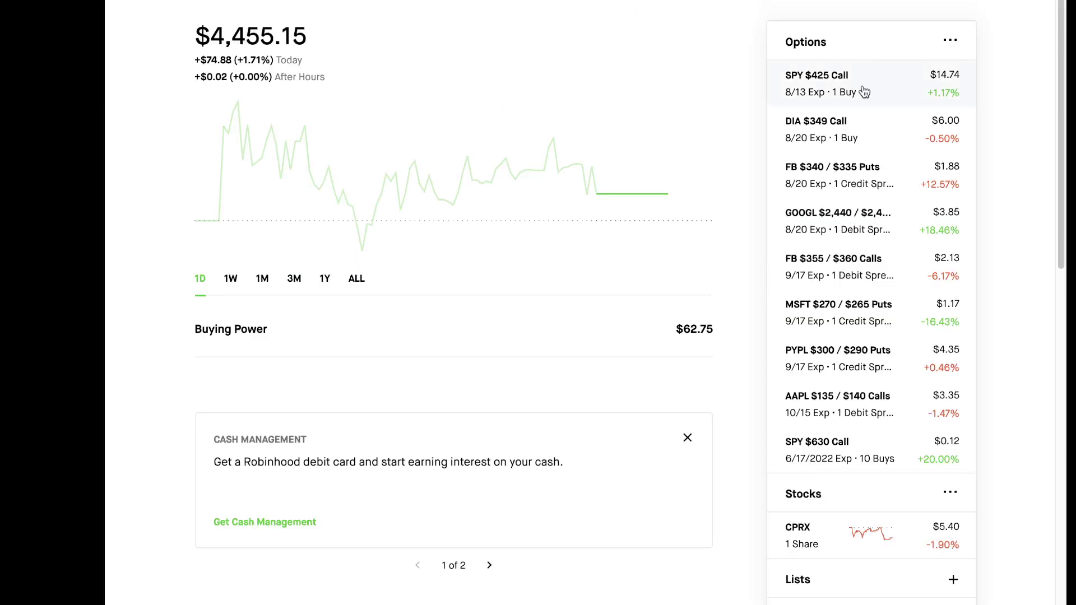
Step: Review the SPY $425 Call's all-time chart, total return and 8/13 expiry, then return home
click(864, 91)
scroll(538, 303, down, 2)
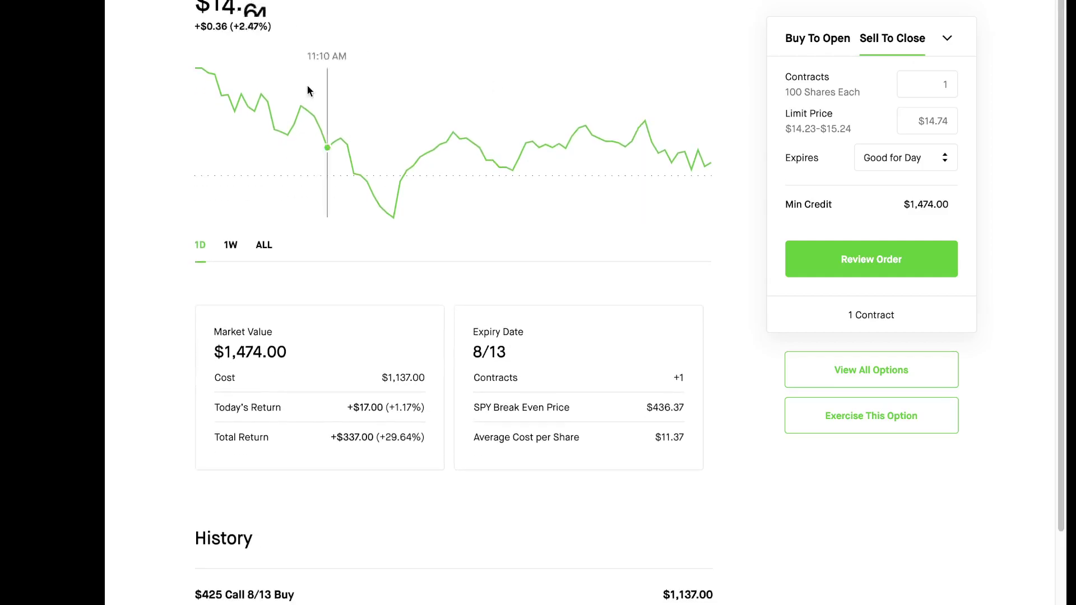
click(264, 245)
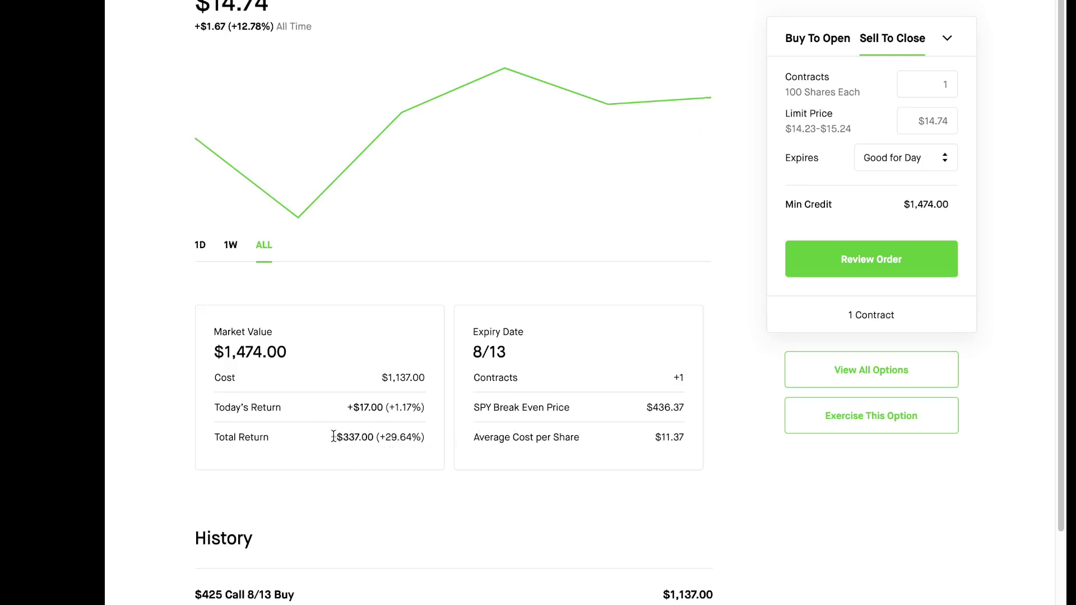
drag(379, 440, 458, 446)
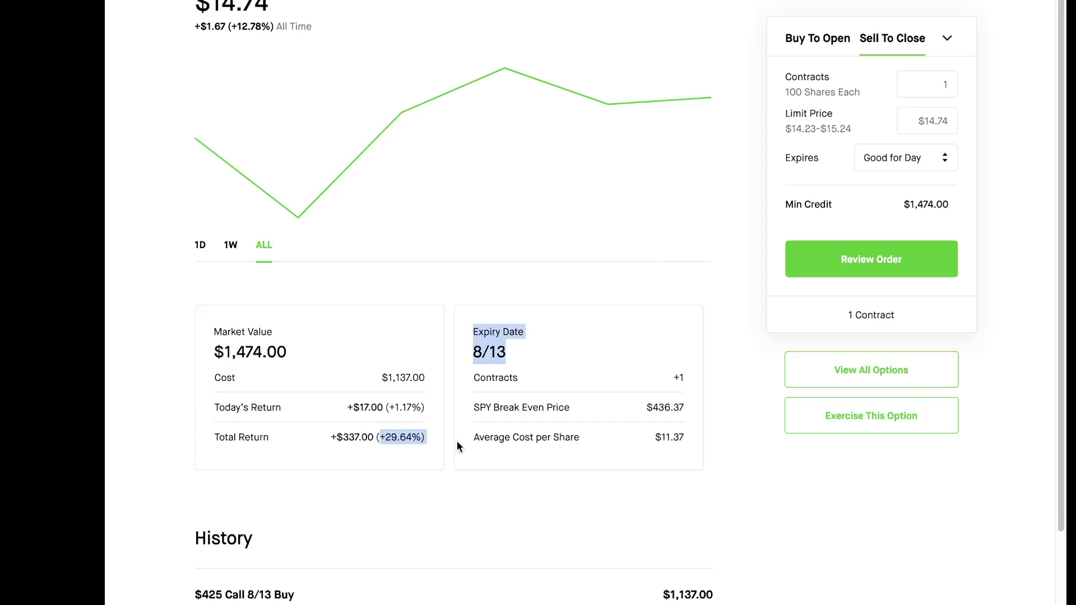
click(483, 427)
drag(470, 356, 518, 359)
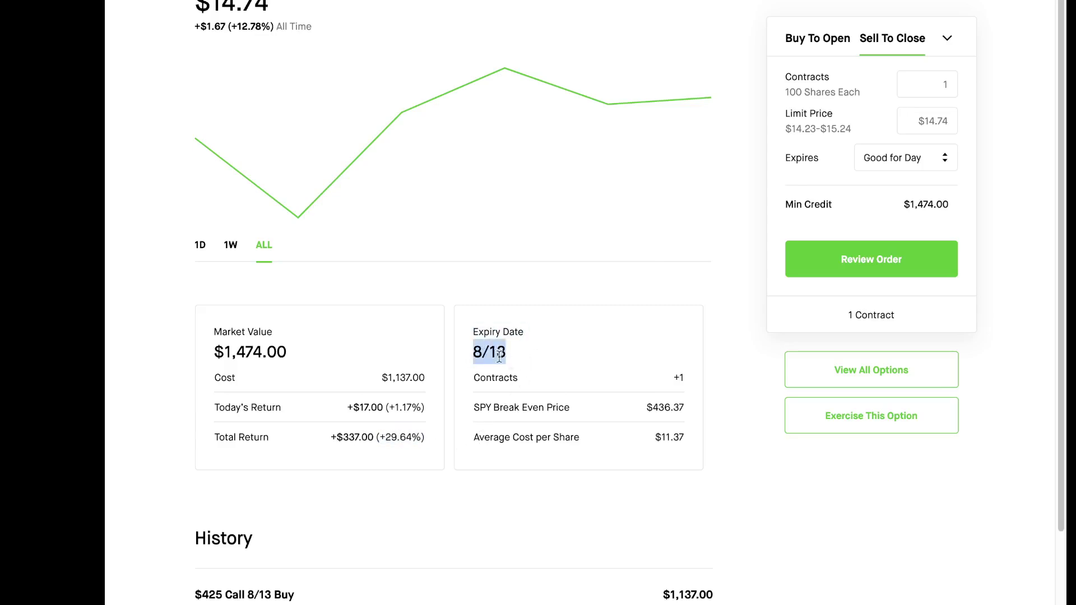
click(565, 360)
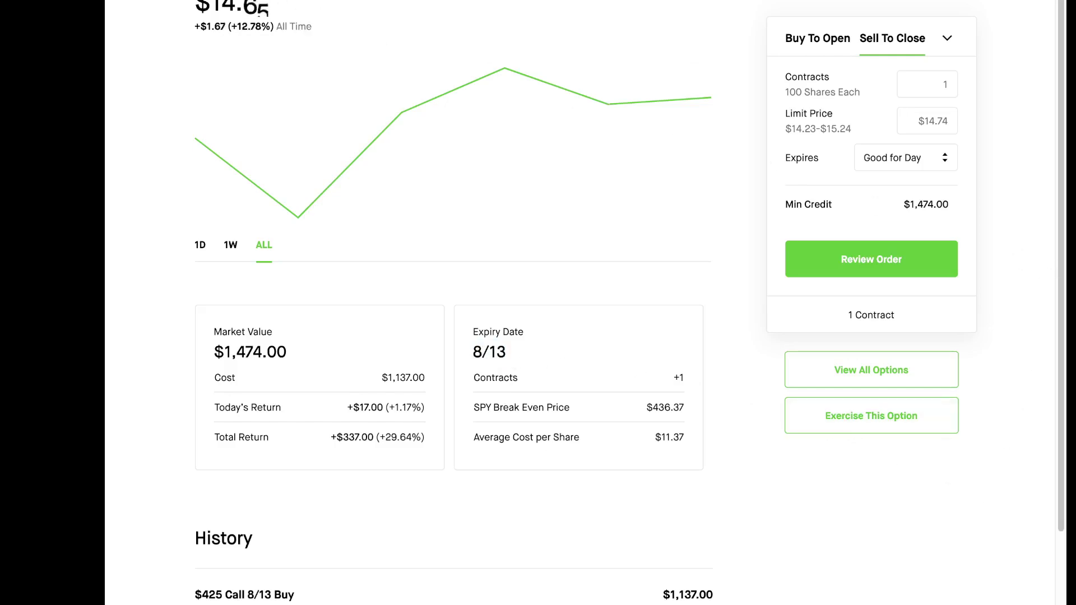
key(alt+Left)
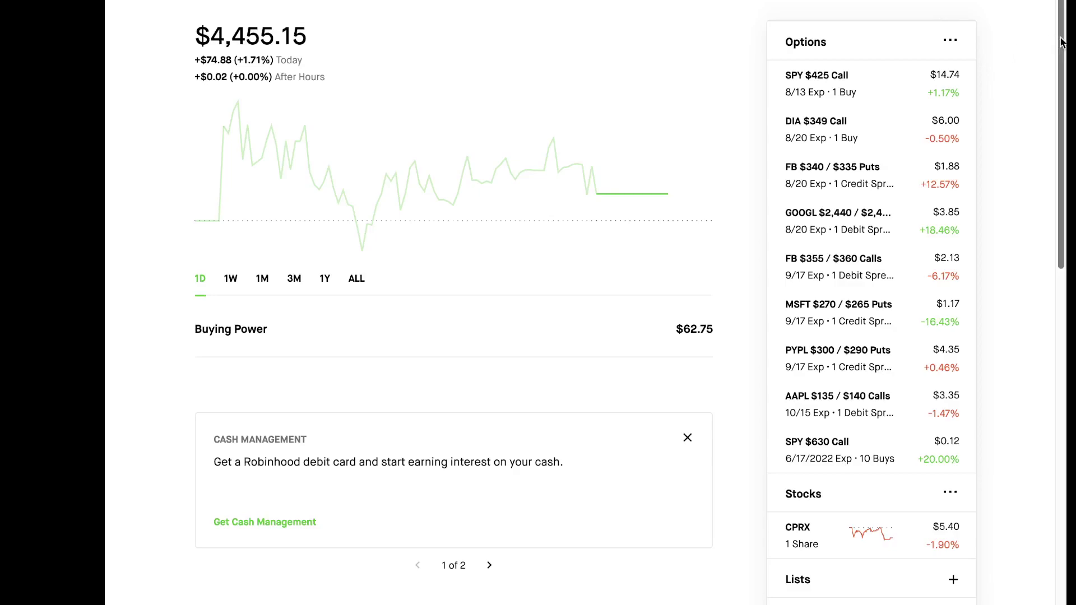
scroll(1042, 42, down, 1)
scroll(1042, 42, up, 1)
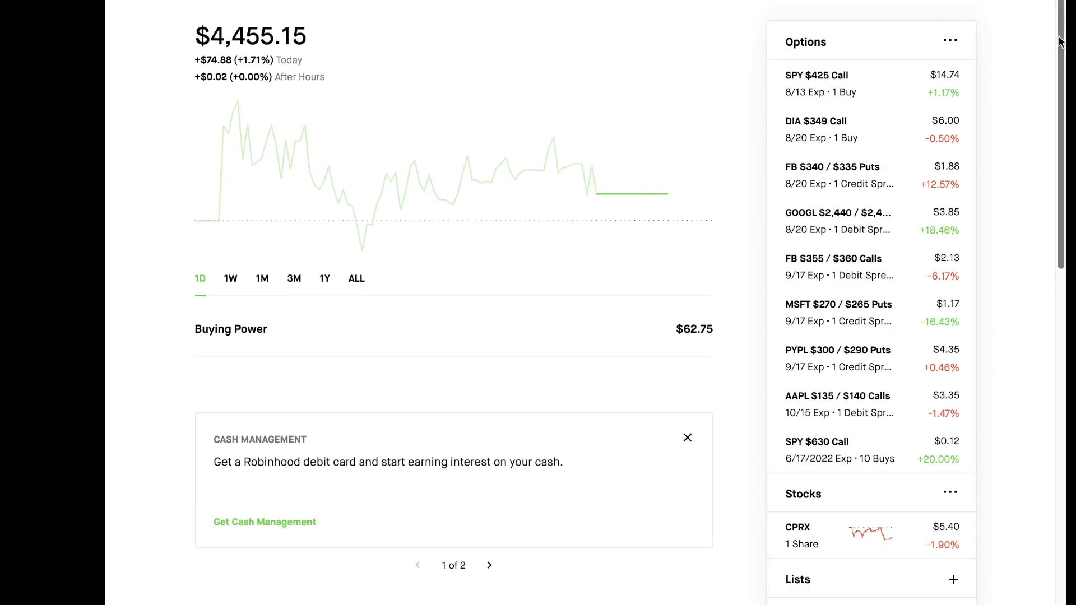
Step: Glance at the DIA $349 Call, then review the SPY $425 Call's $1,474 market value
click(841, 144)
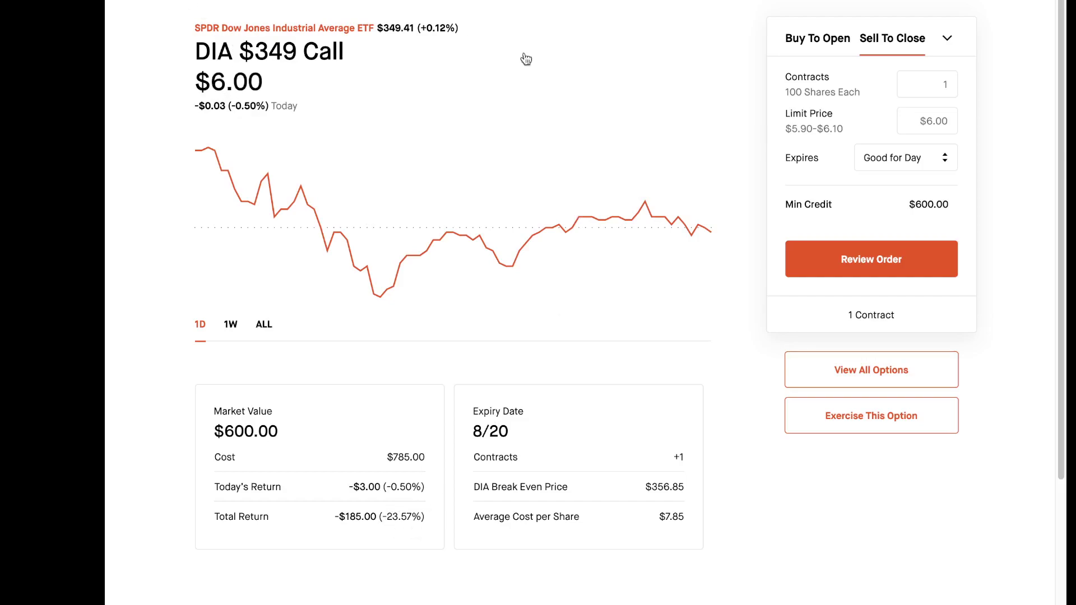
key(alt+Left)
click(872, 99)
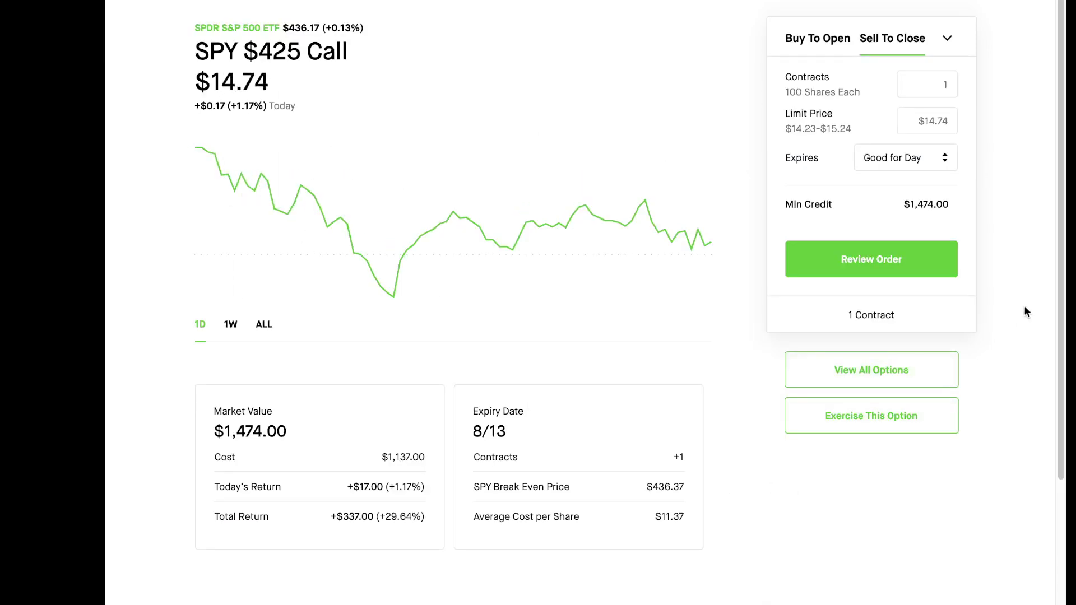
scroll(1063, 314, down, 1)
scroll(1063, 313, down, 2)
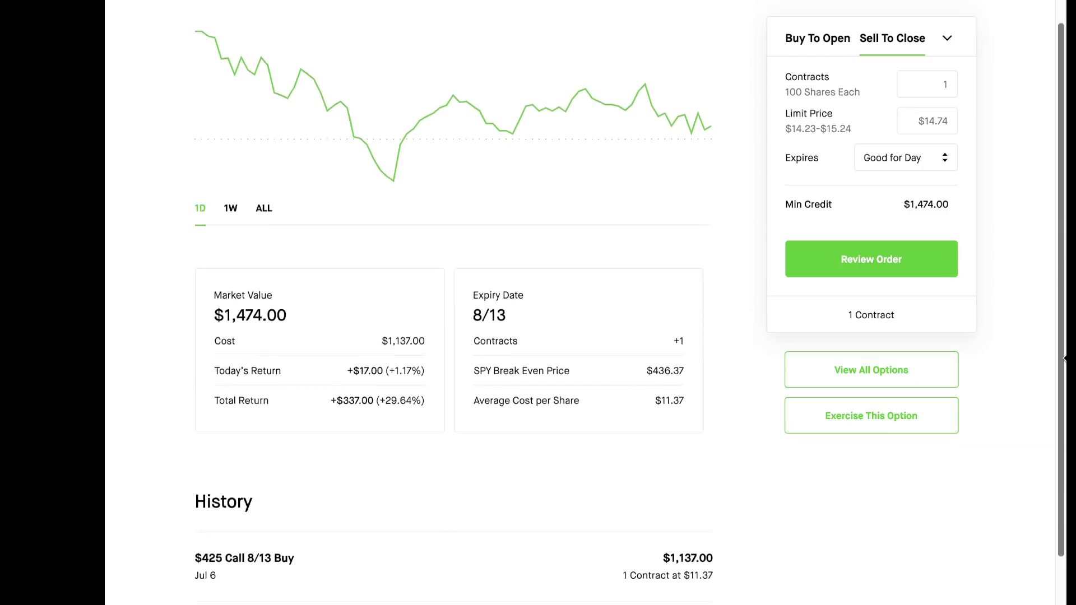
drag(332, 355, 425, 360)
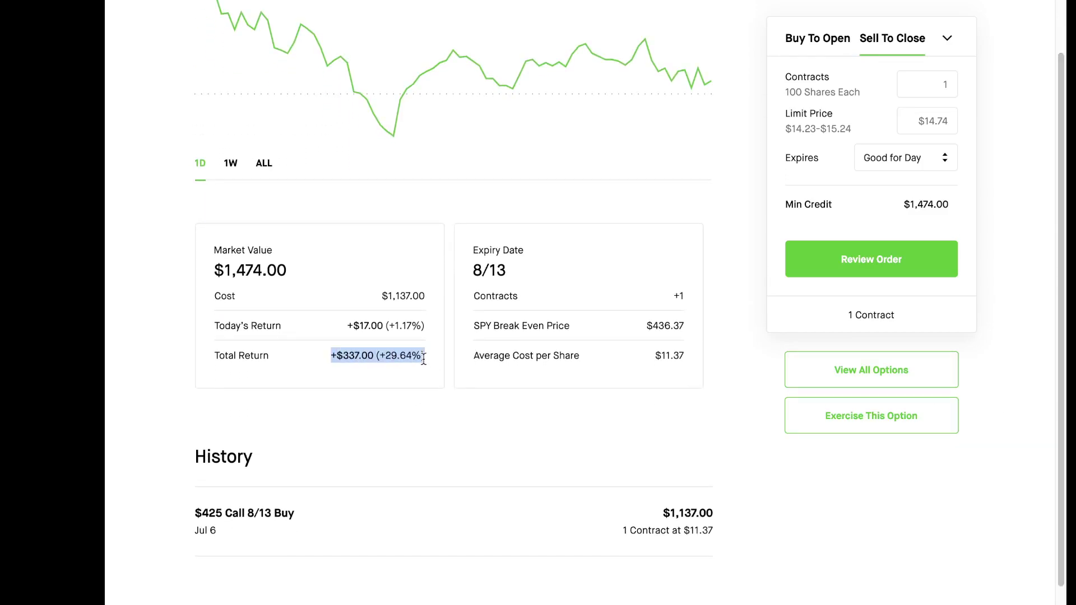
drag(286, 273, 212, 271)
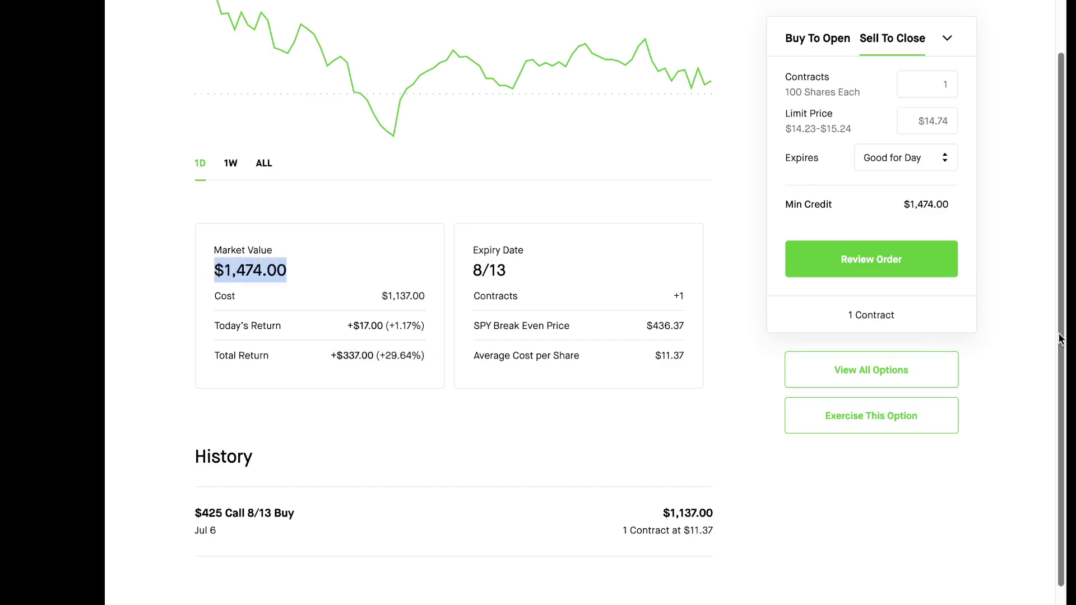
drag(1062, 333, 1062, 336)
click(307, 336)
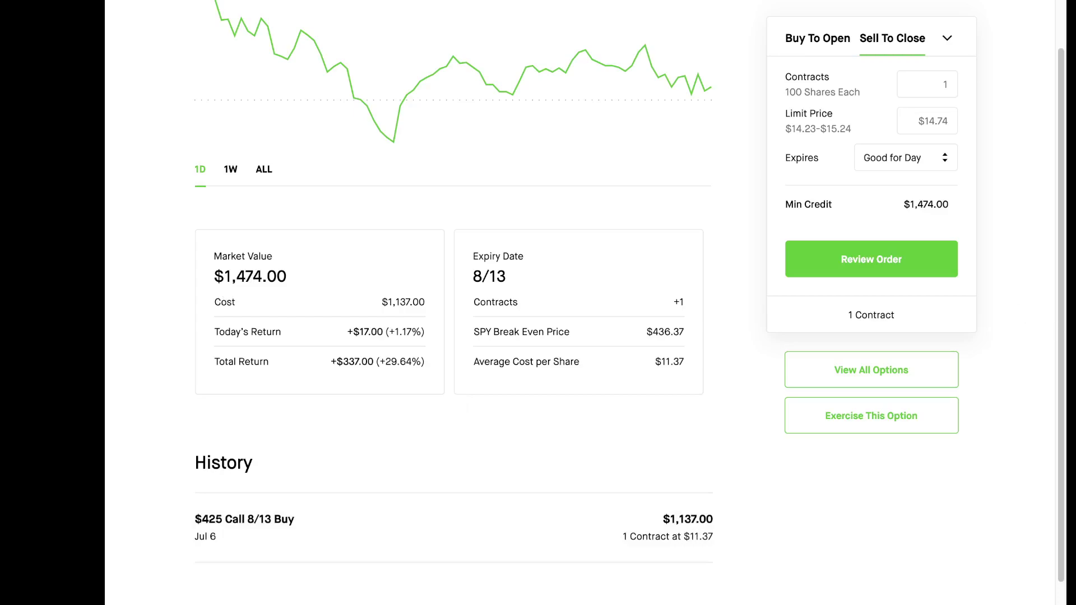
drag(1063, 343, 1062, 278)
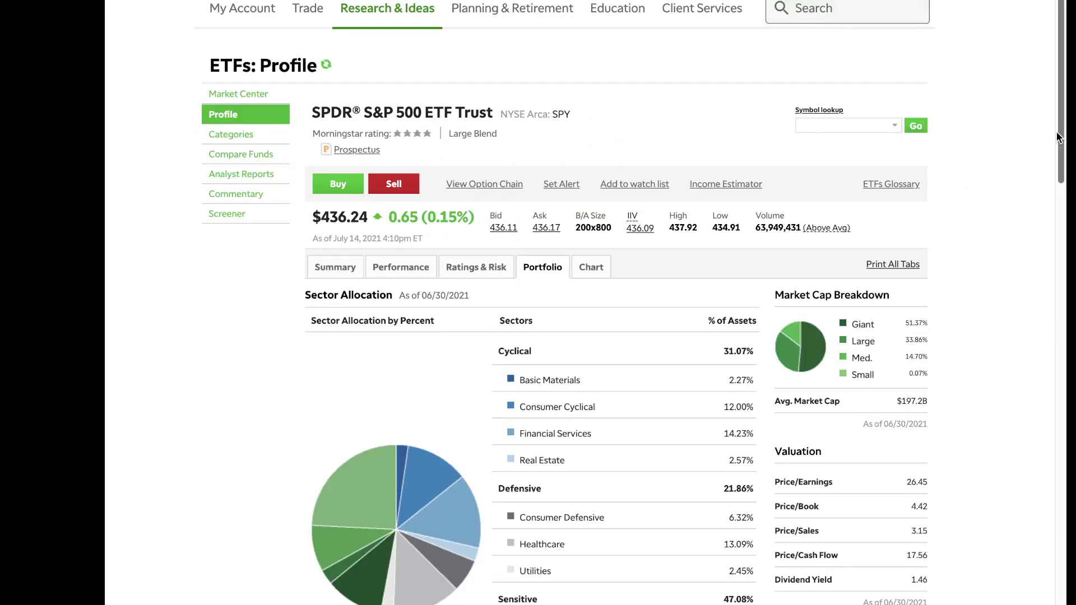
mouse_move(1061, 141)
mouse_down()
mouse_move(1061, 169)
mouse_move(1060, 78)
mouse_up()
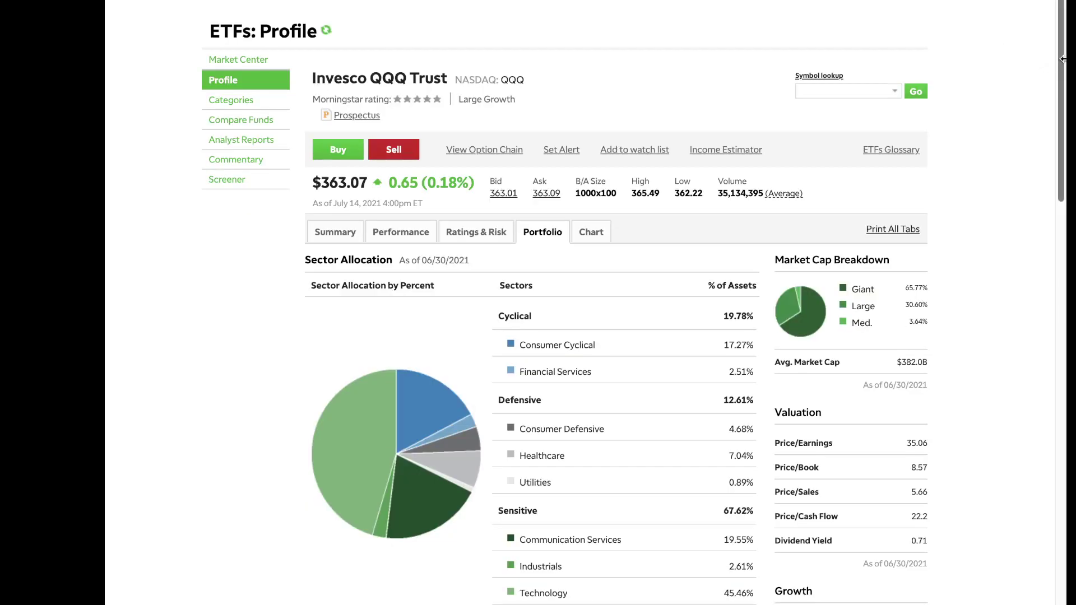
scroll(1007, 52, down, 3)
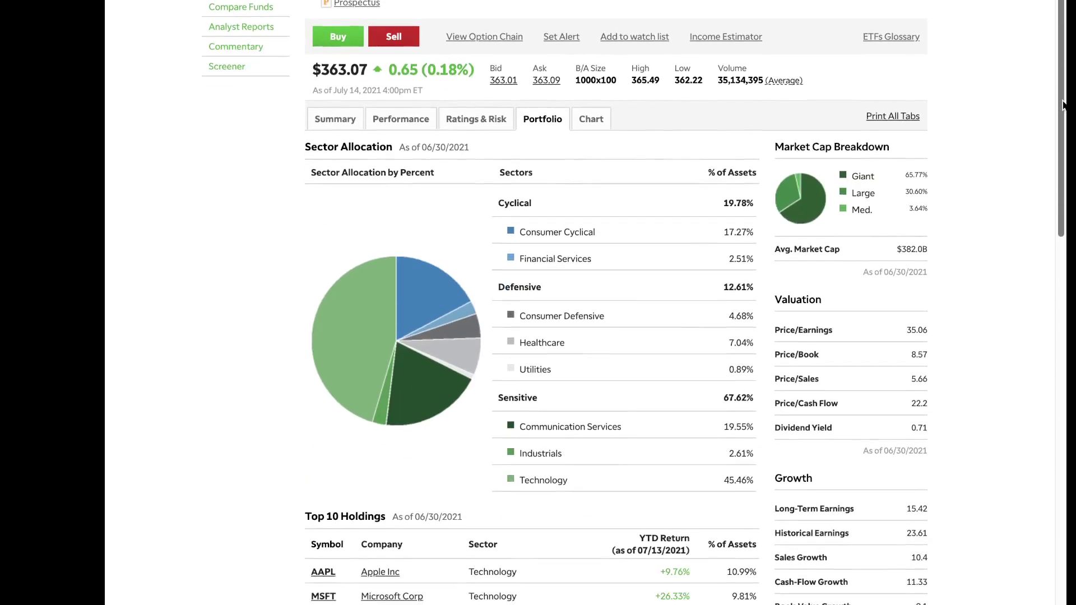
Step: Check the Performance figures and growth charts for QQQ, SPY and DIA in turn
click(401, 119)
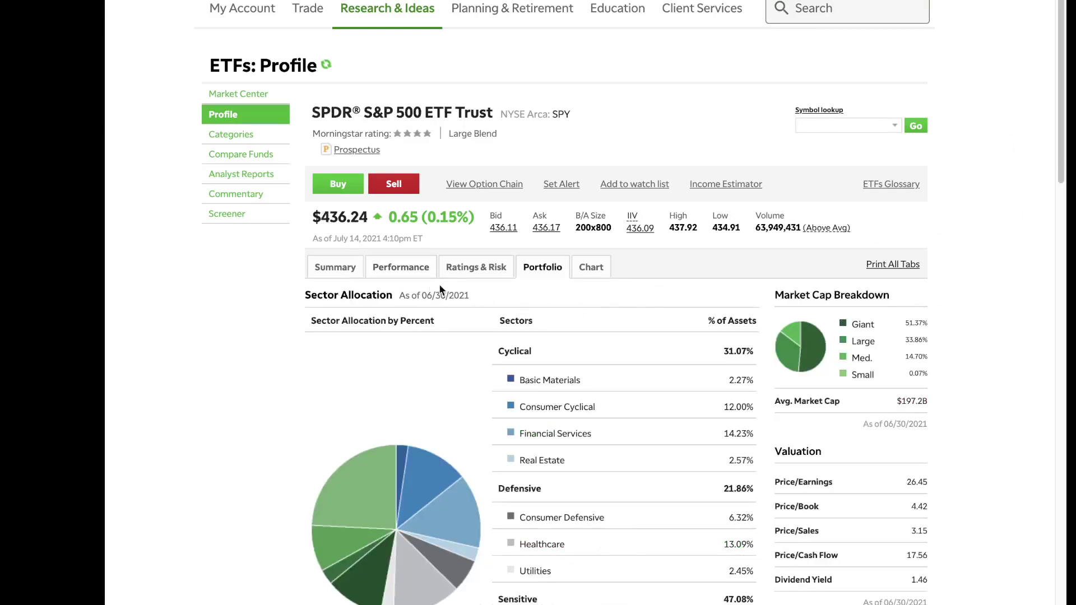
click(400, 267)
scroll(1031, 115, down, 1)
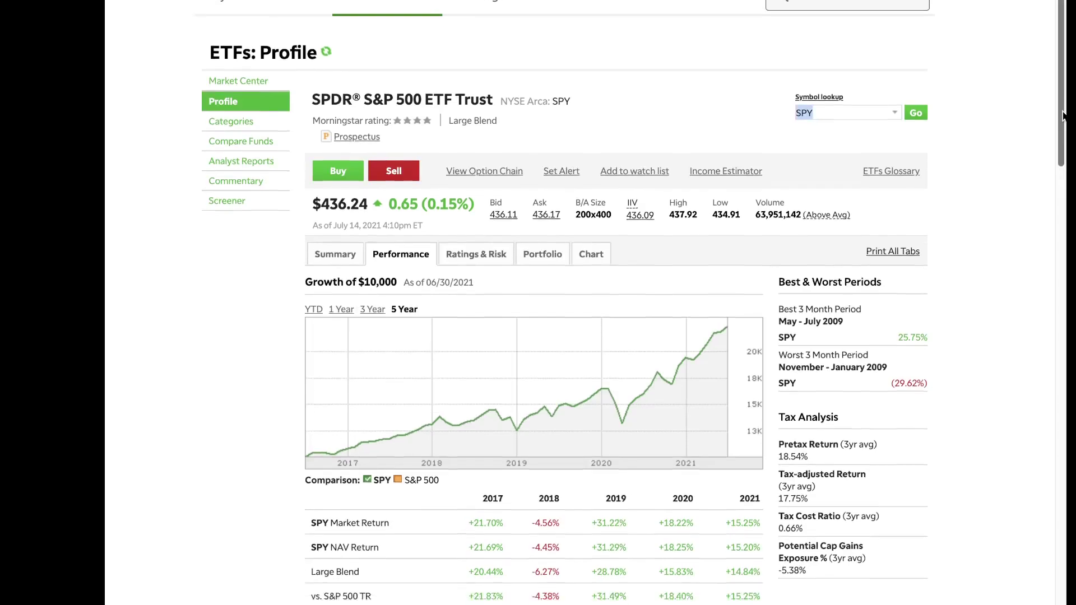
scroll(1064, 115, down, 8)
scroll(734, 283, up, 3)
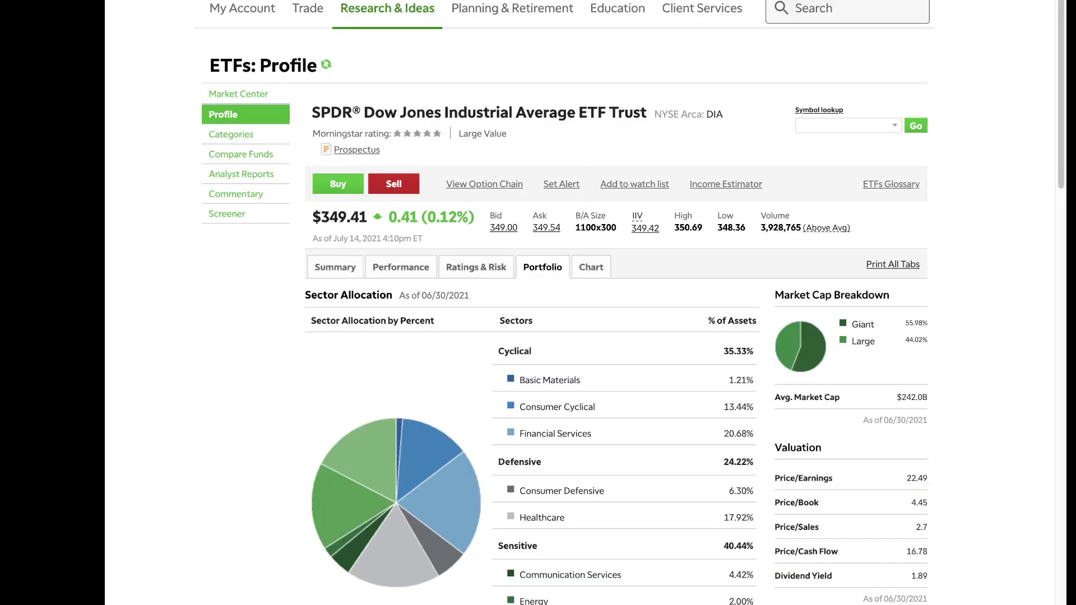
scroll(1040, 78, down, 5)
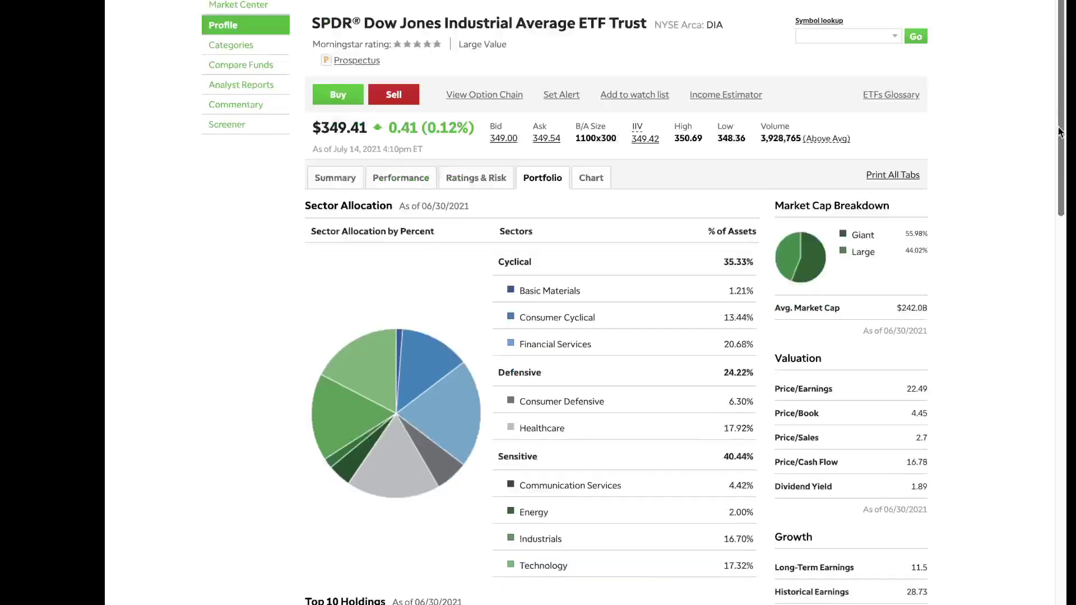
scroll(1039, 78, down, 3)
scroll(732, 269, up, 4)
scroll(732, 269, up, 4)
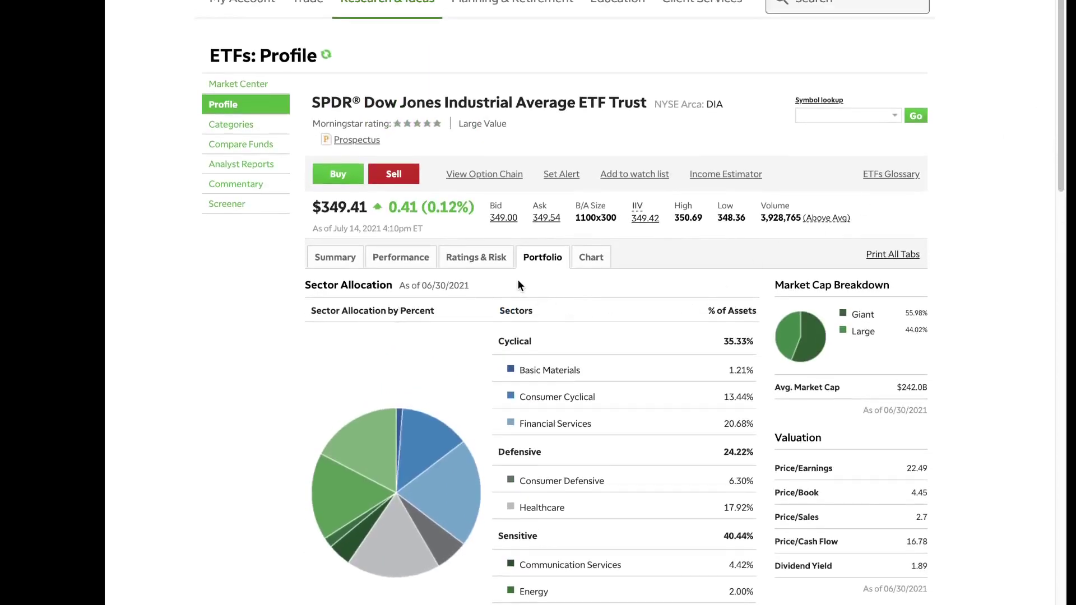
click(400, 256)
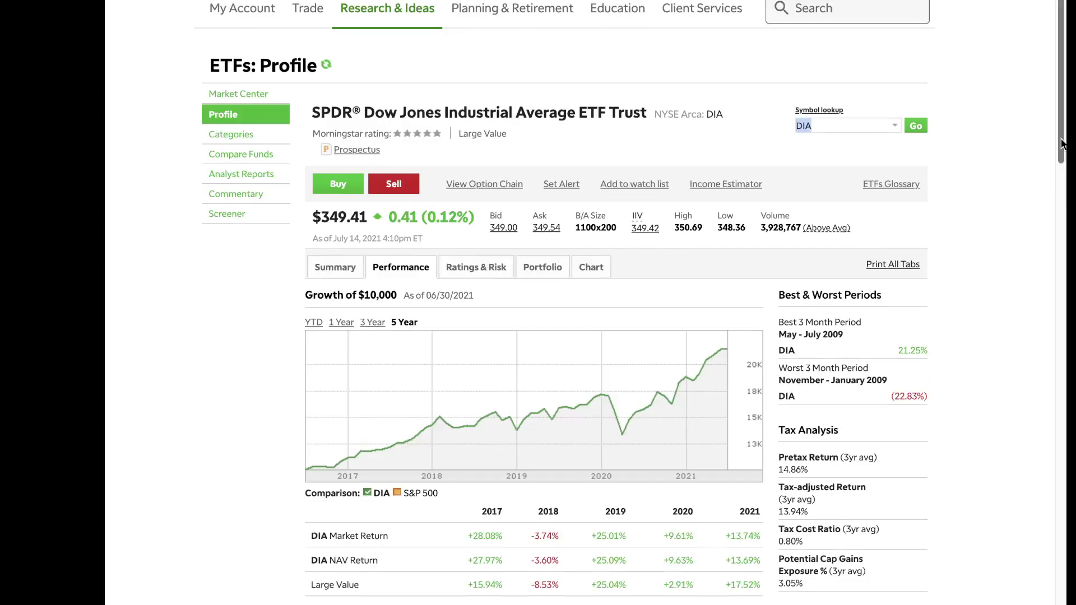
scroll(1053, 188, down, 2)
scroll(1052, 200, down, 2)
scroll(1051, 223, down, 2)
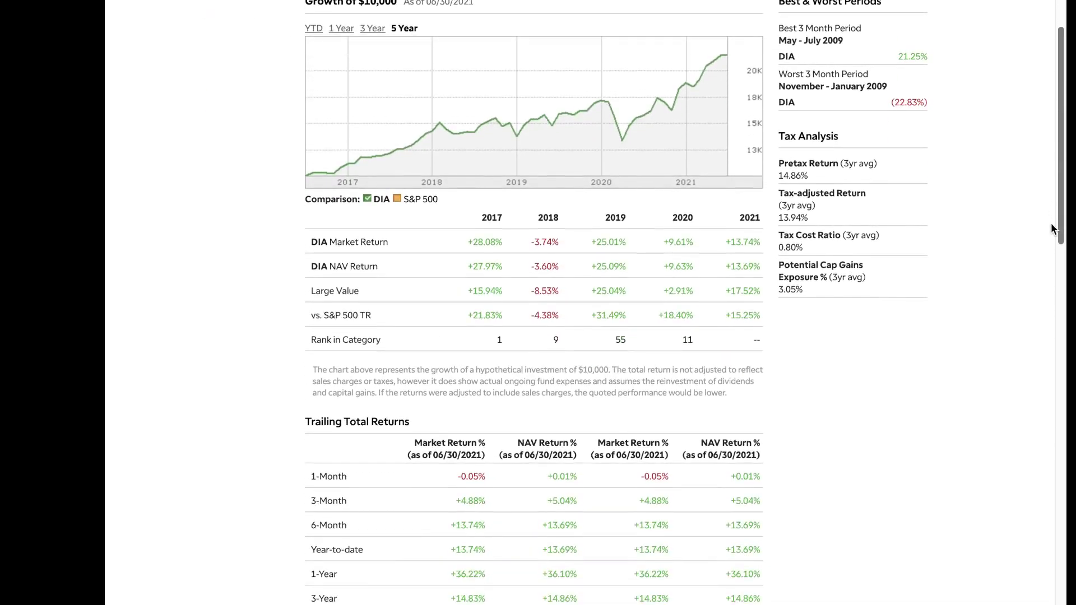
scroll(1050, 223, up, 2)
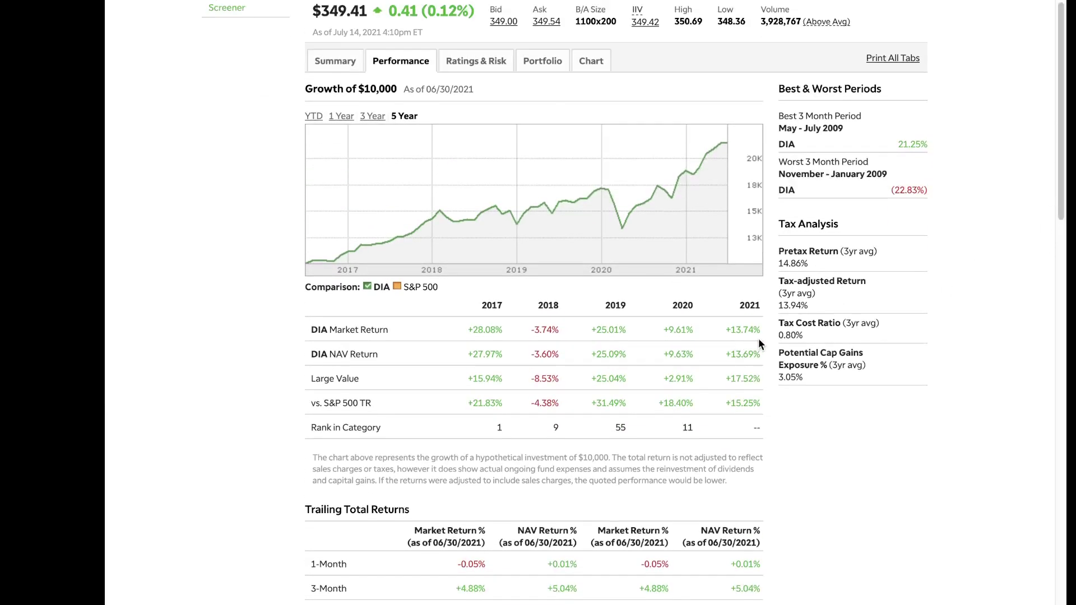
drag(1061, 193, 1063, 120)
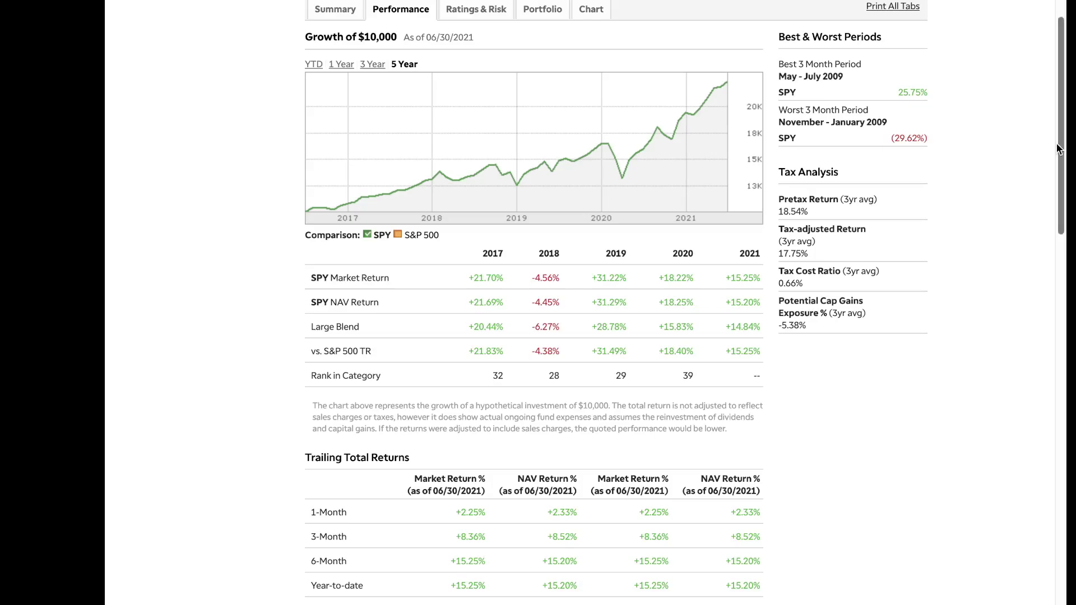
scroll(1057, 148, up, 5)
scroll(1032, 120, down, 5)
scroll(1035, 257, down, 5)
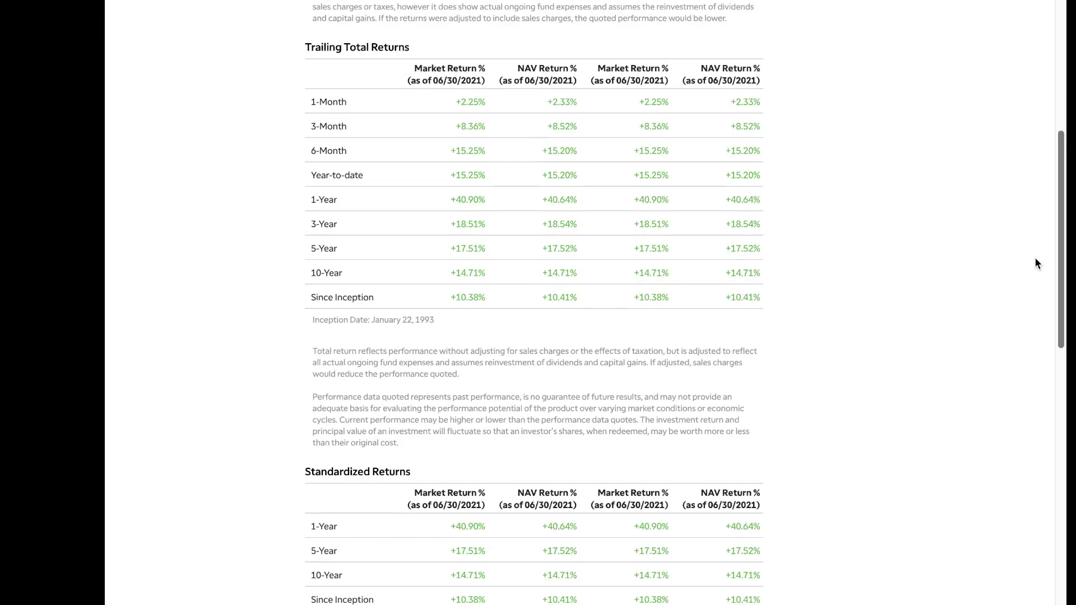
scroll(1036, 294, down, 2)
scroll(1035, 294, up, 10)
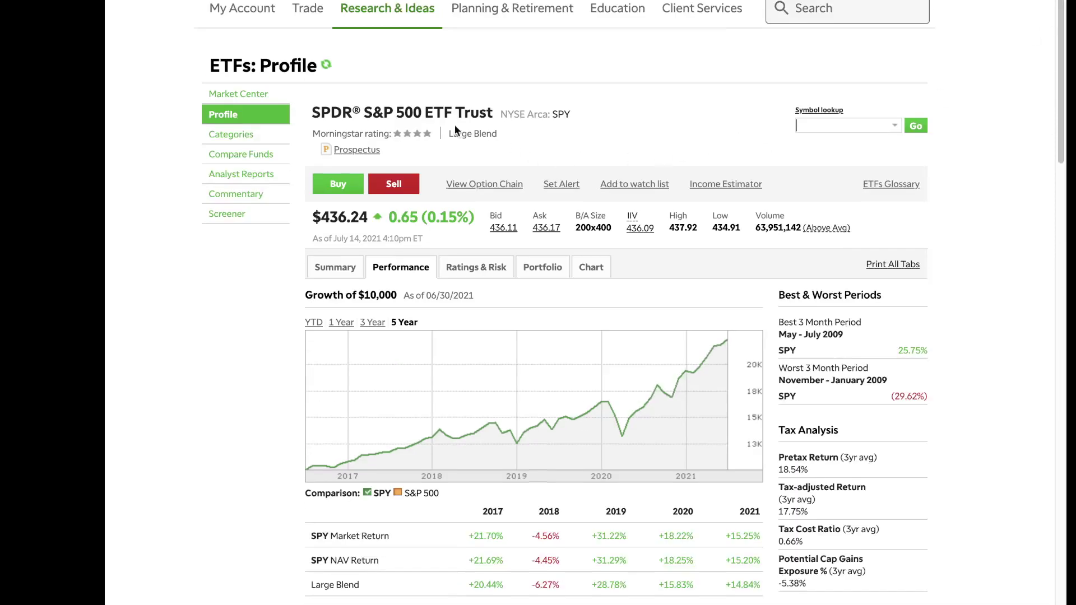